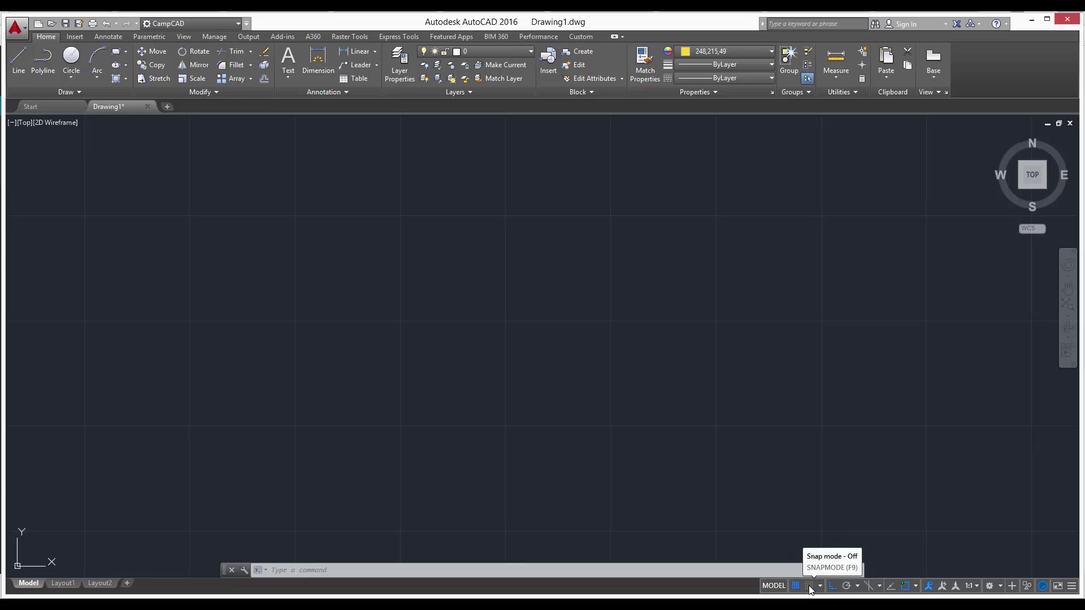
Open the Snap Settings from the Snap Mode status-bar button to view the 0.50 snap and grid spacing
{"action": "right_click", "coordinate": [809, 588]}
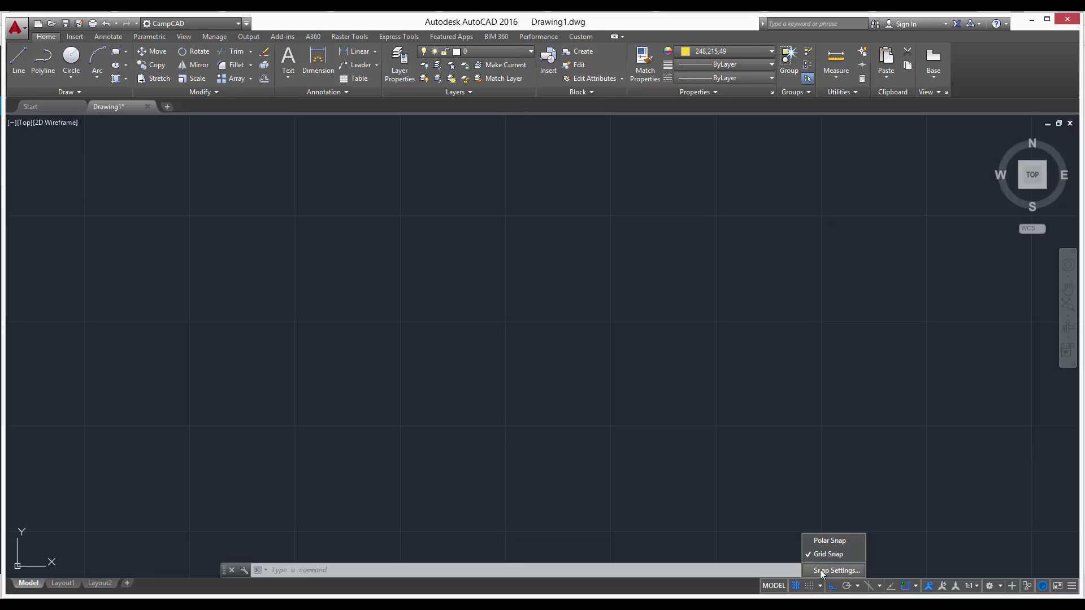
{"action": "left_click", "coordinate": [819, 570]}
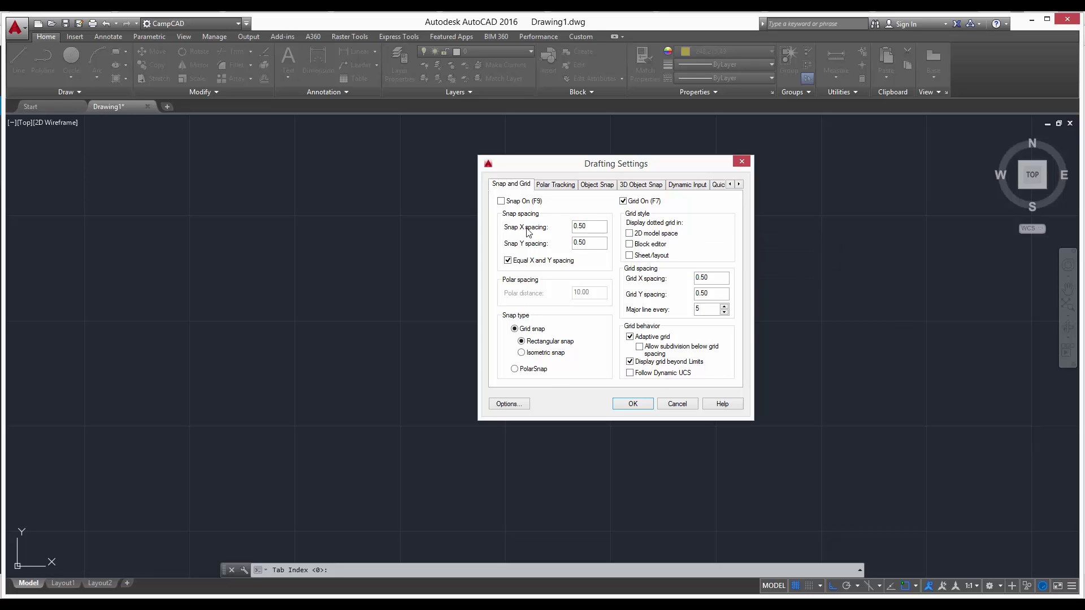
{"action": "left_click", "coordinate": [590, 226]}
{"action": "left_click_drag", "start_coordinate": [633, 164], "coordinate": [705, 167]}
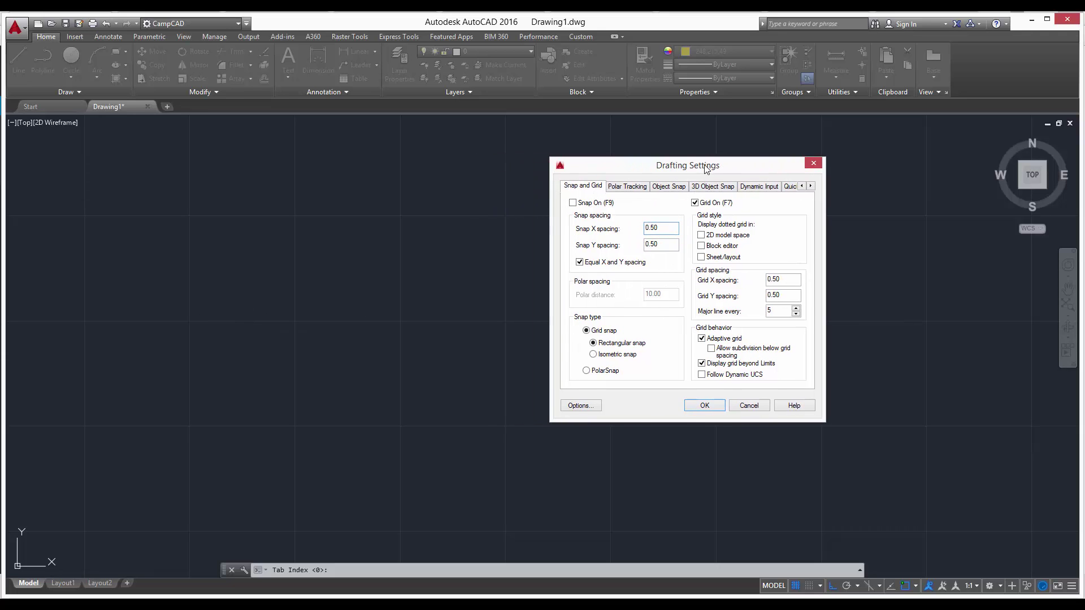
{"action": "left_click", "coordinate": [667, 226]}
{"action": "left_click", "coordinate": [787, 280]}
Accept the 0.50 snap and grid settings, then hide and reshow the grid with F7
{"action": "left_click", "coordinate": [705, 406]}
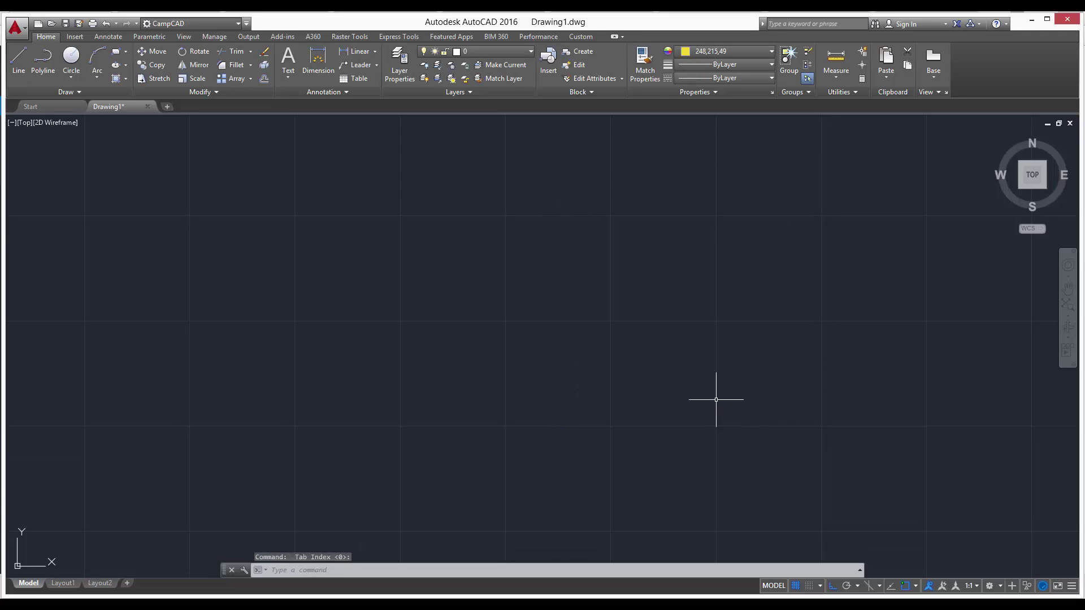
{"action": "key", "text": "F7"}
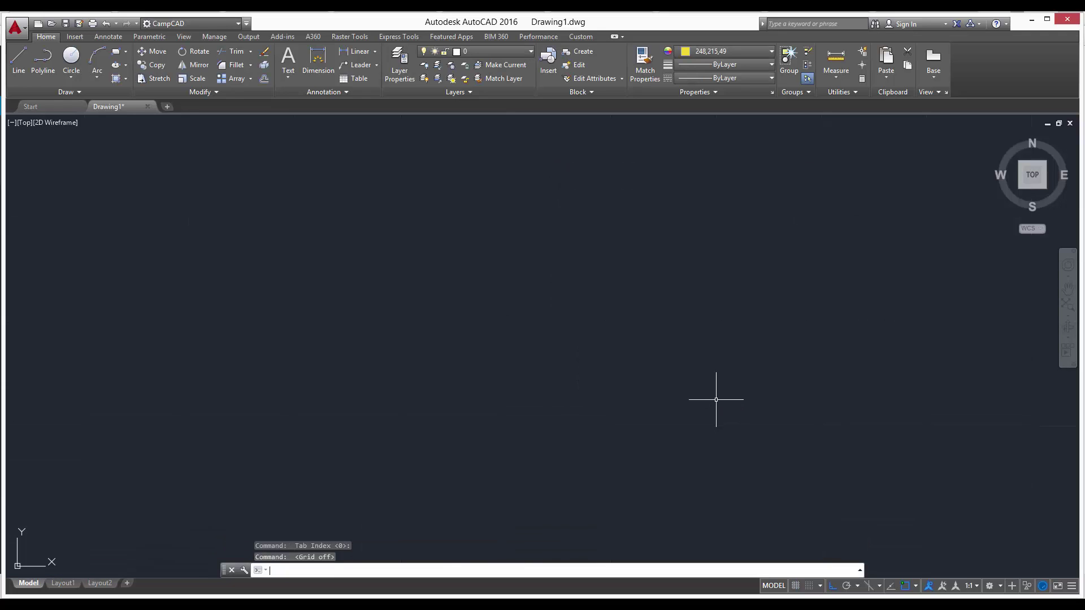
{"action": "key", "text": "F7"}
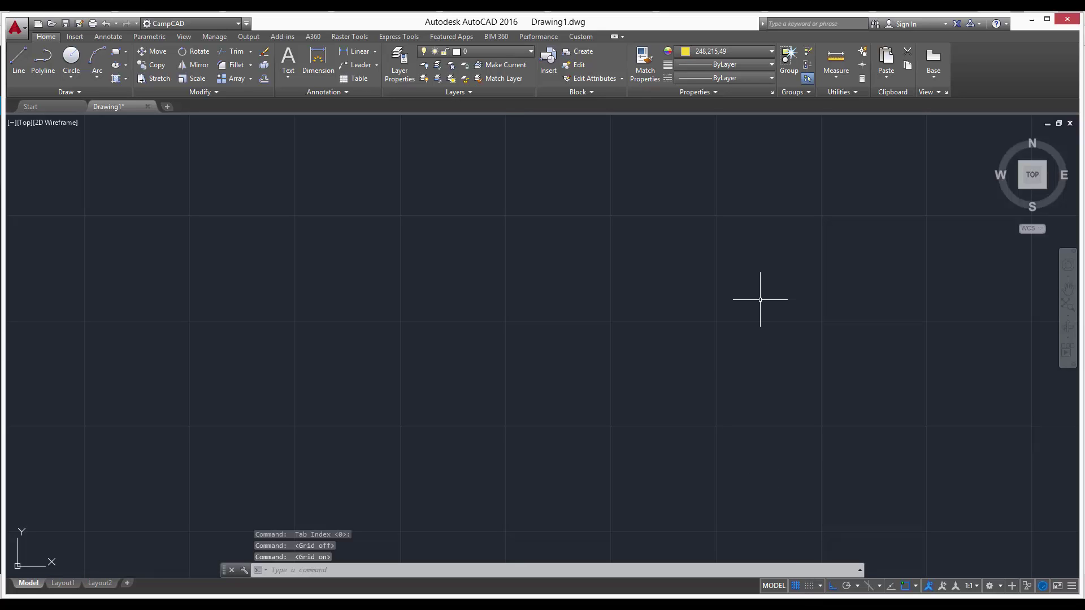
Turn snap mode on with the SNAP command, then toggle it off and back on with F9
{"action": "type", "text": "SNAP"}
{"action": "key", "text": "Return"}
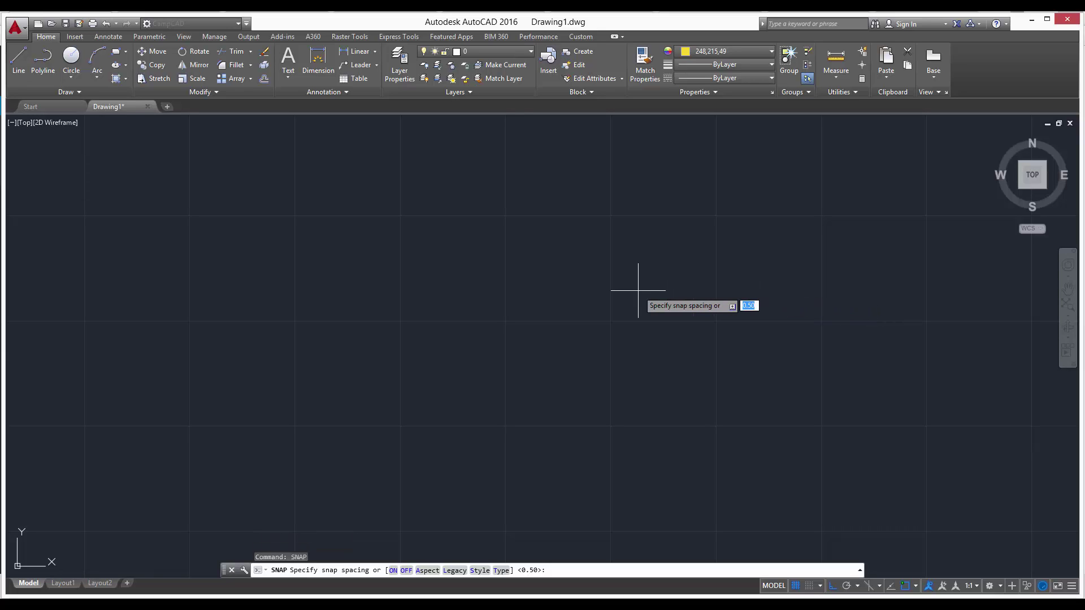
{"action": "type", "text": "on"}
{"action": "key", "text": "Return"}
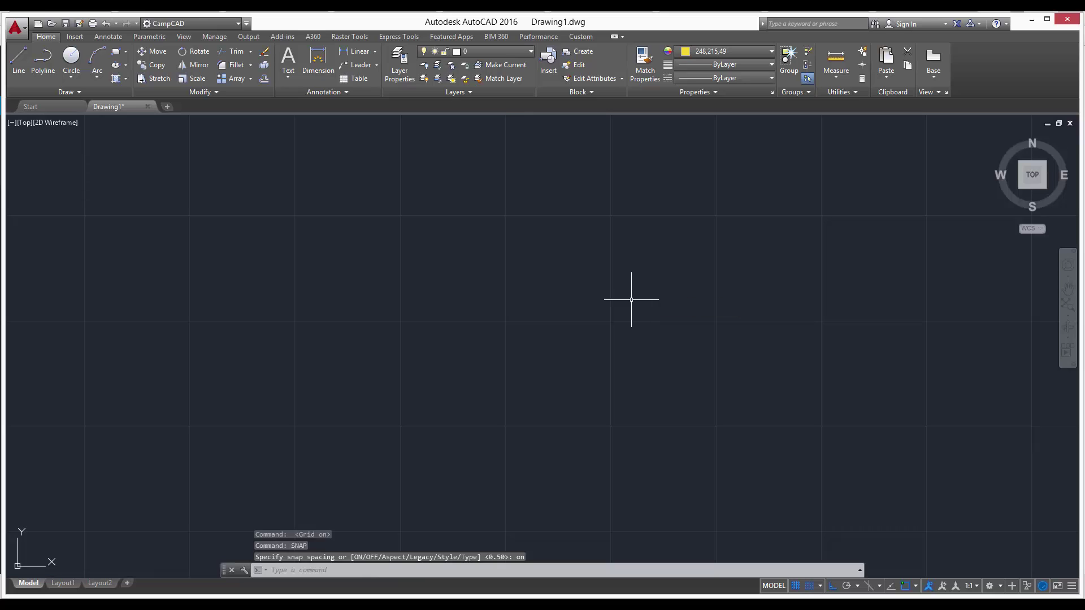
{"action": "key", "text": "Escape"}
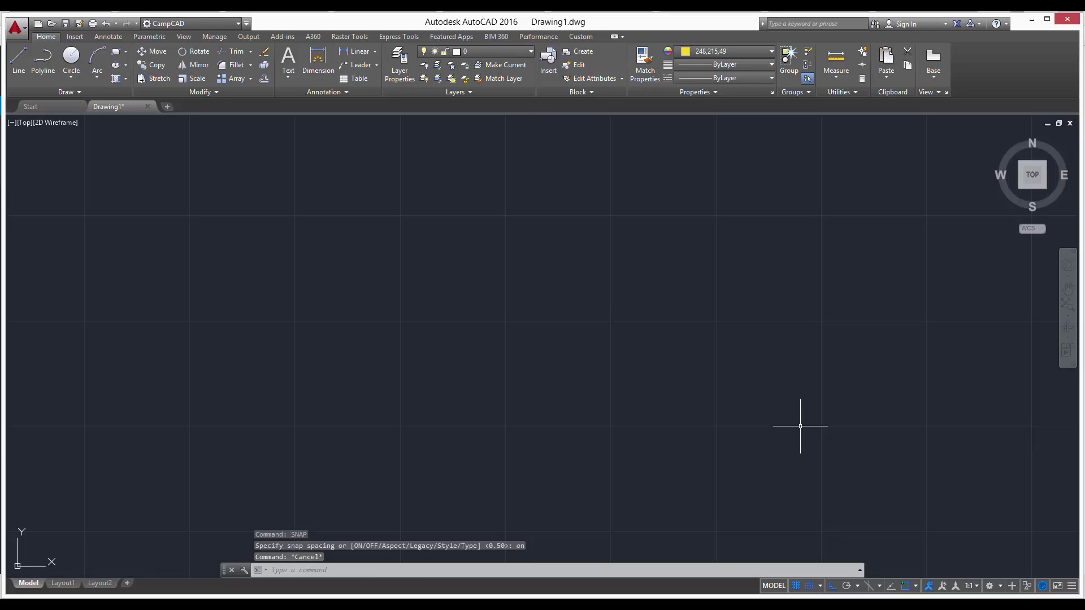
{"action": "left_click", "coordinate": [809, 586]}
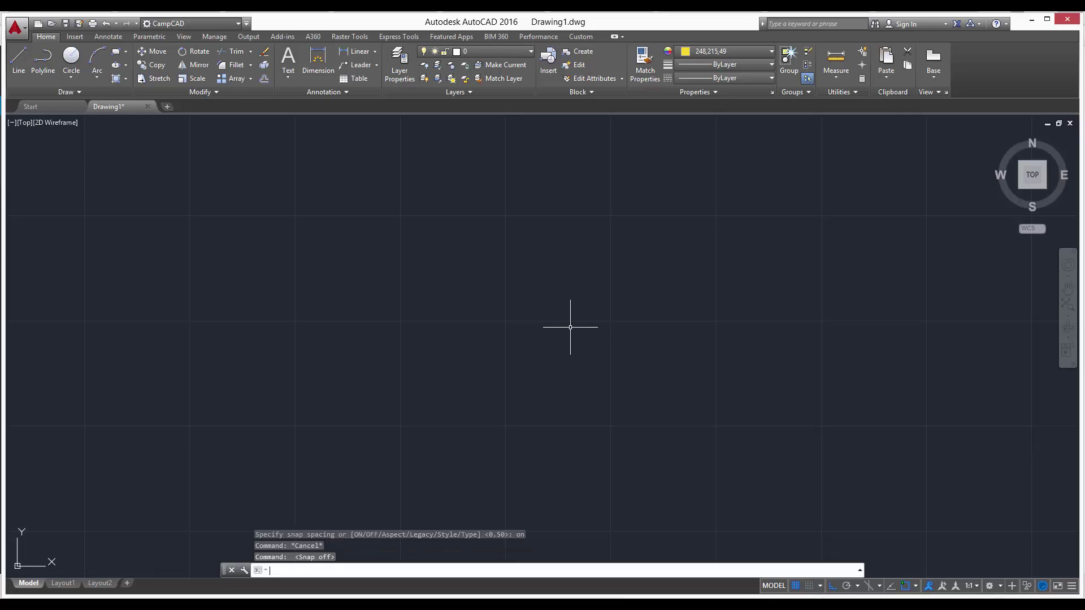
{"action": "key", "text": "F9"}
{"action": "key", "text": "F9"}
{"action": "key", "text": "F9"}
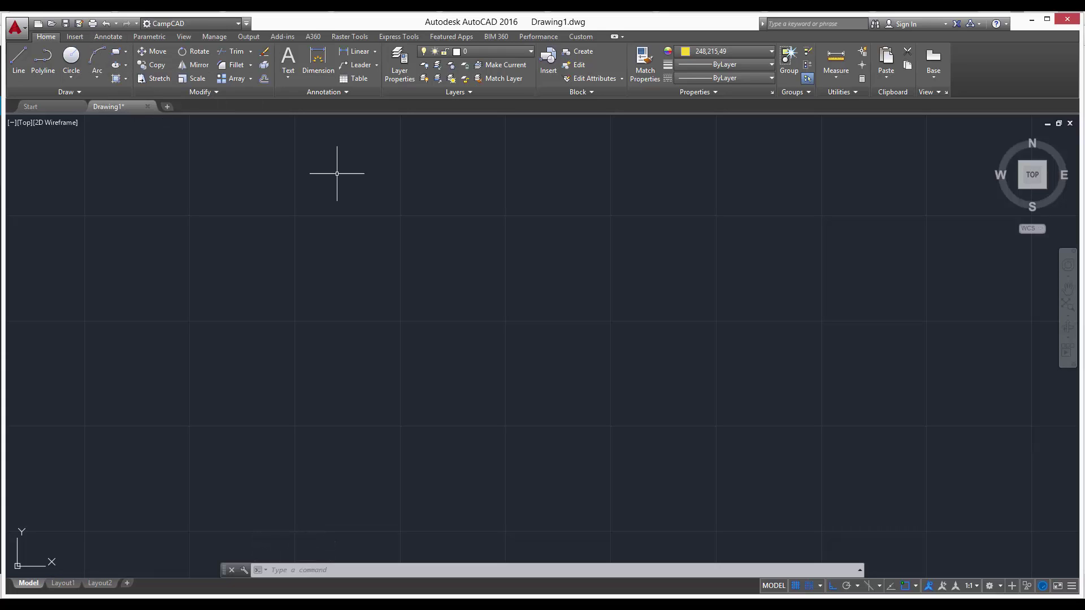
{"action": "type", "text": "rect"}
{"action": "key", "text": "Return"}
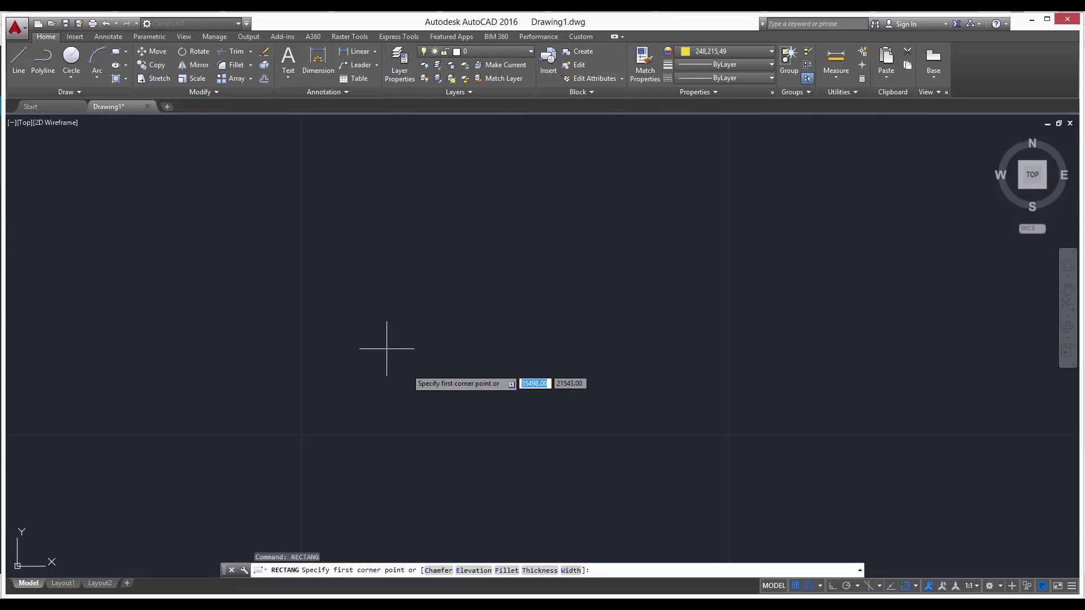
{"action": "mouse_move", "coordinate": [387, 351]}
{"action": "middle_mouse_down"}
{"action": "mouse_move", "coordinate": [634, 325]}
{"action": "mouse_move", "coordinate": [619, 407]}
{"action": "middle_mouse_up"}
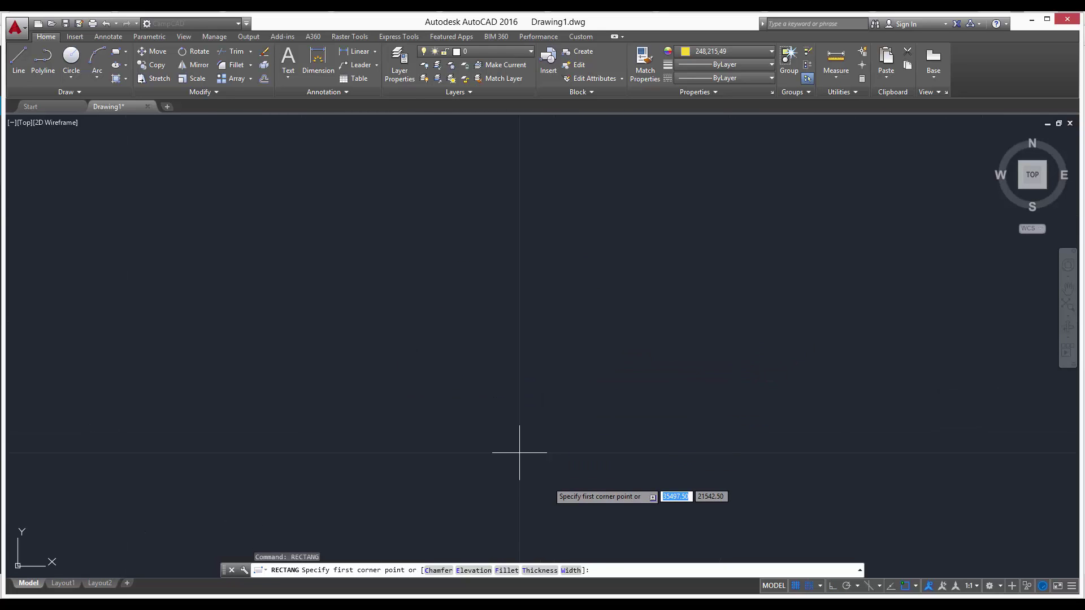
{"action": "left_click", "coordinate": [540, 474]}
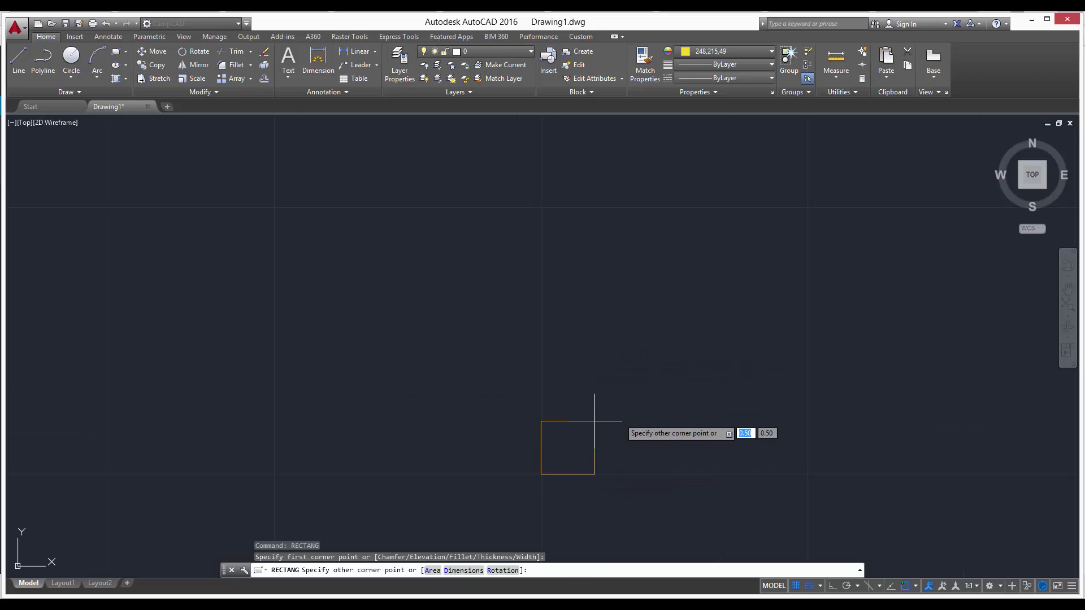
{"action": "scroll", "coordinate": [681, 344], "scroll_direction": "down", "scroll_amount": 4}
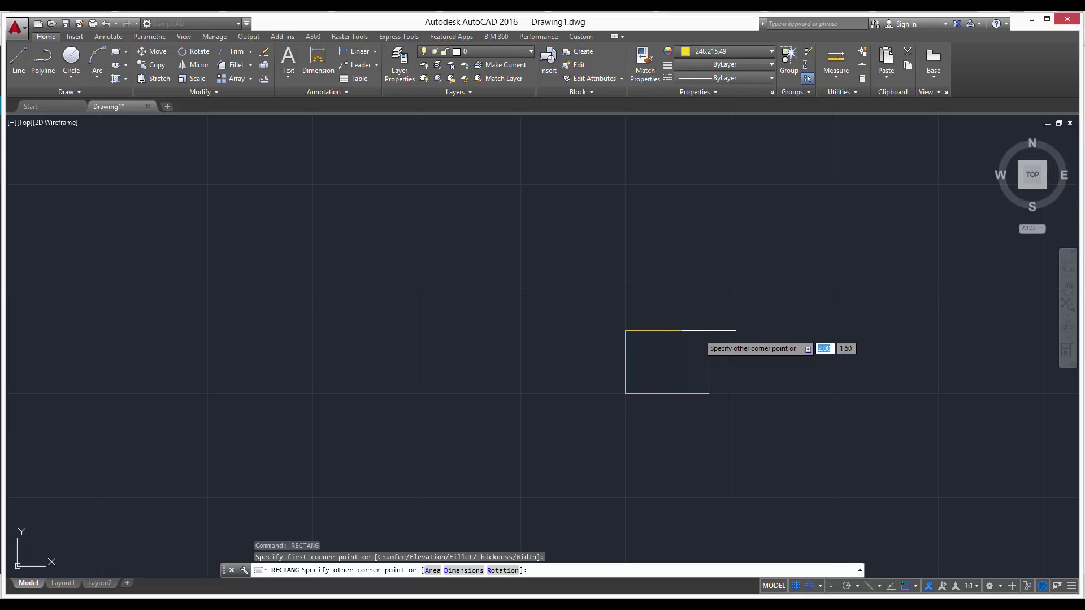
{"action": "scroll", "coordinate": [681, 342], "scroll_direction": "up", "scroll_amount": 2}
{"action": "mouse_move", "coordinate": [659, 358]}
{"action": "middle_mouse_down"}
{"action": "mouse_move", "coordinate": [598, 332]}
{"action": "mouse_move", "coordinate": [437, 327]}
{"action": "middle_mouse_up"}
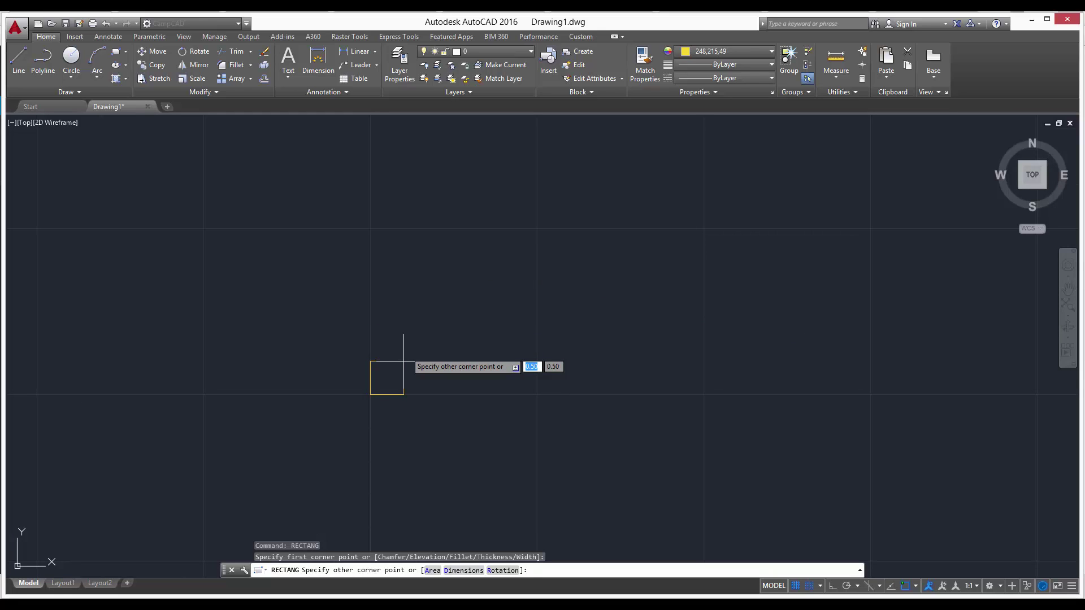
{"action": "type", "text": "2"}
{"action": "key", "text": "Tab"}
{"action": "type", "text": "2."}
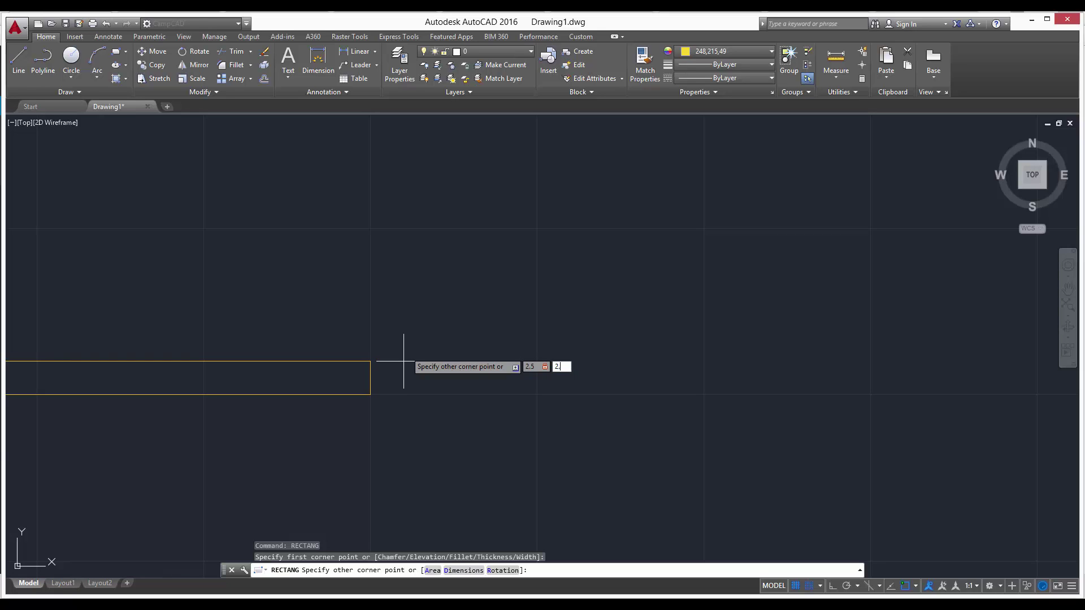
{"action": "type", "text": "5"}
{"action": "key", "text": "Return"}
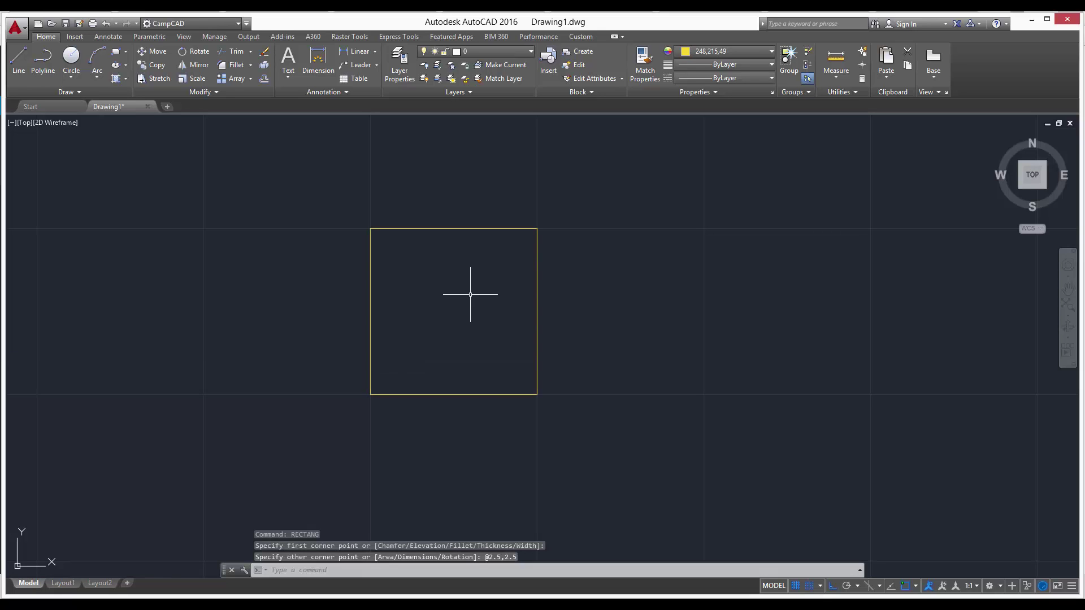
{"action": "left_click", "coordinate": [571, 428]}
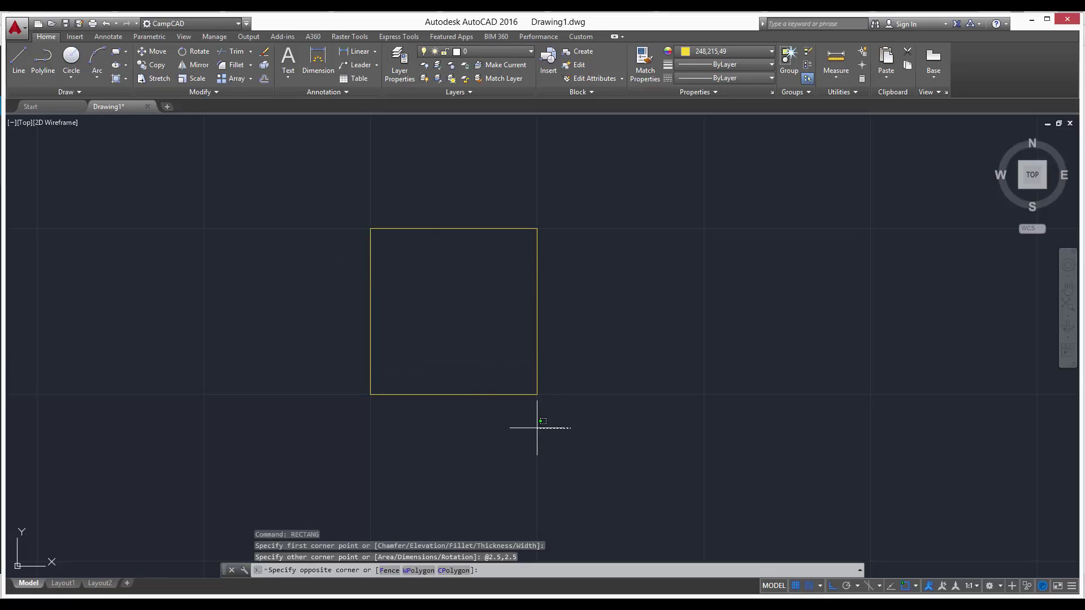
{"action": "left_click", "coordinate": [504, 361]}
{"action": "key", "text": "Delete"}
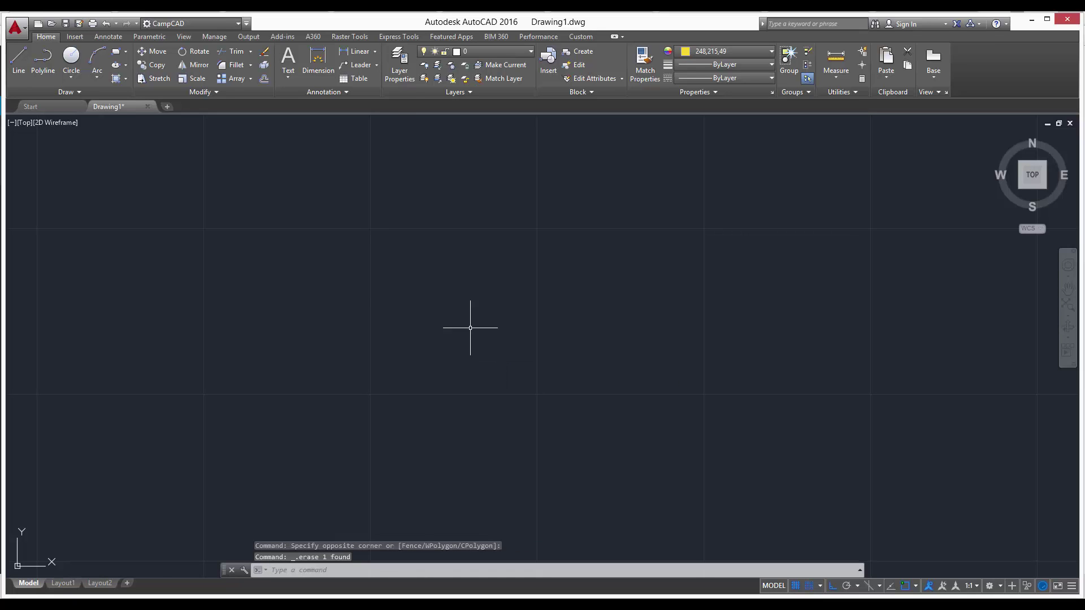
{"action": "type", "text": "rec"}
{"action": "key", "text": "Return"}
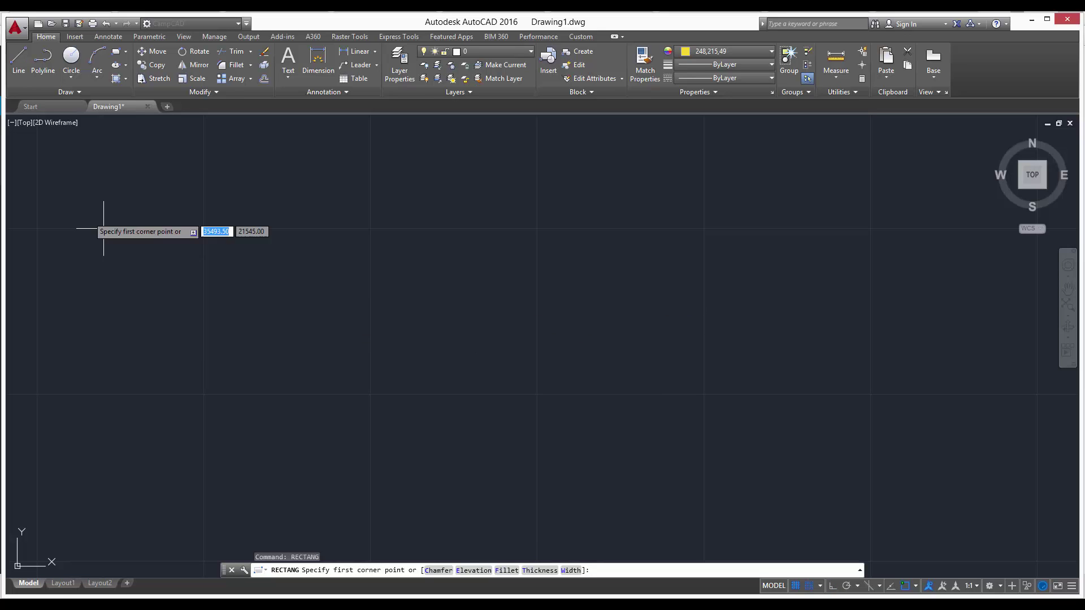
{"action": "left_click", "coordinate": [370, 394]}
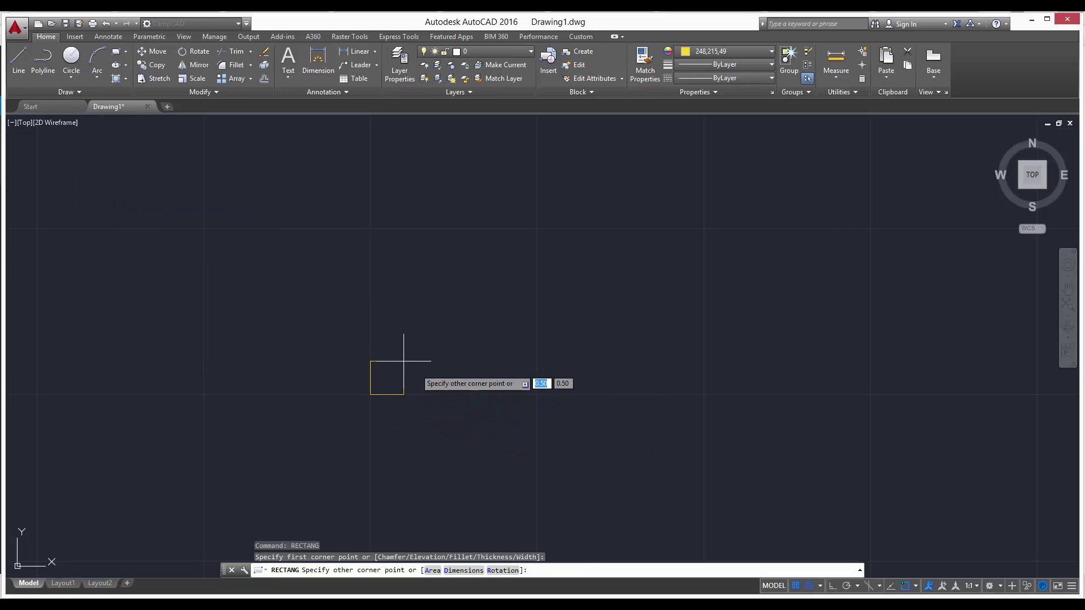
{"action": "left_click", "coordinate": [537, 228]}
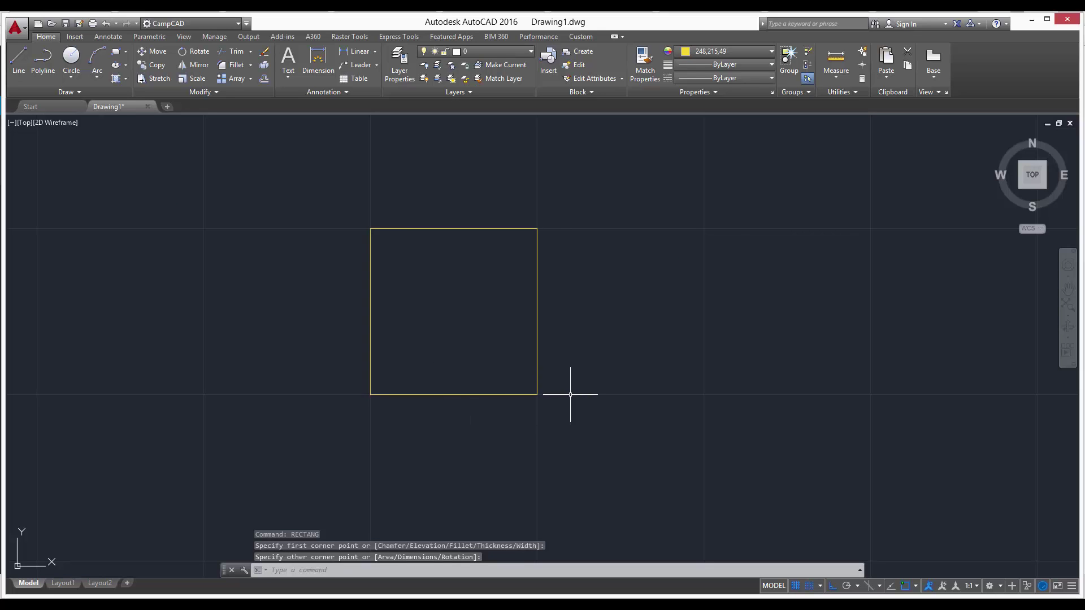
{"action": "left_click_drag", "start_coordinate": [570, 395], "coordinate": [504, 394]}
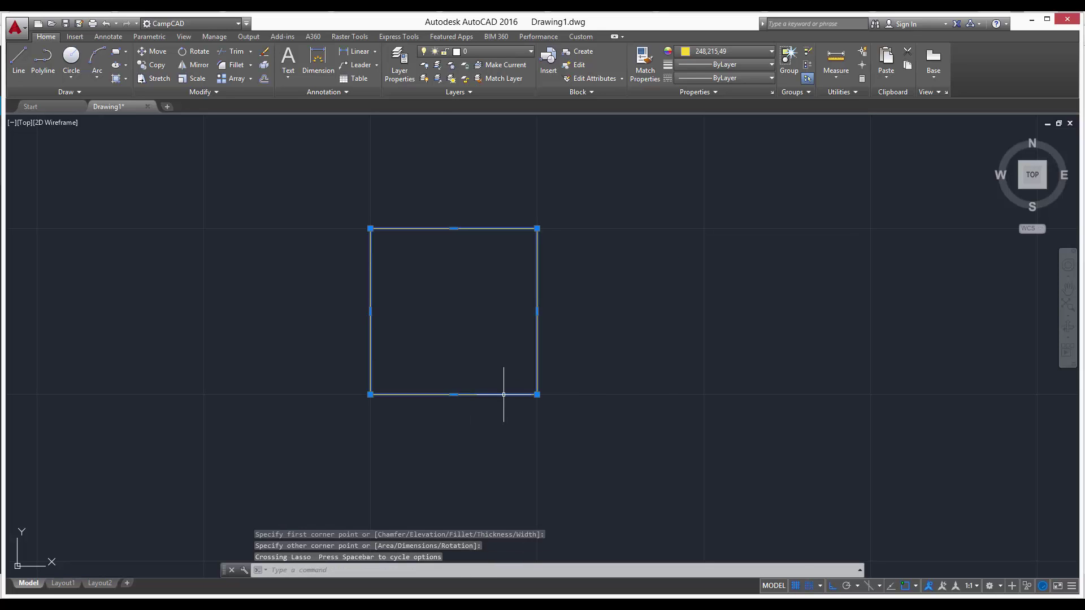
{"action": "key", "text": "Delete"}
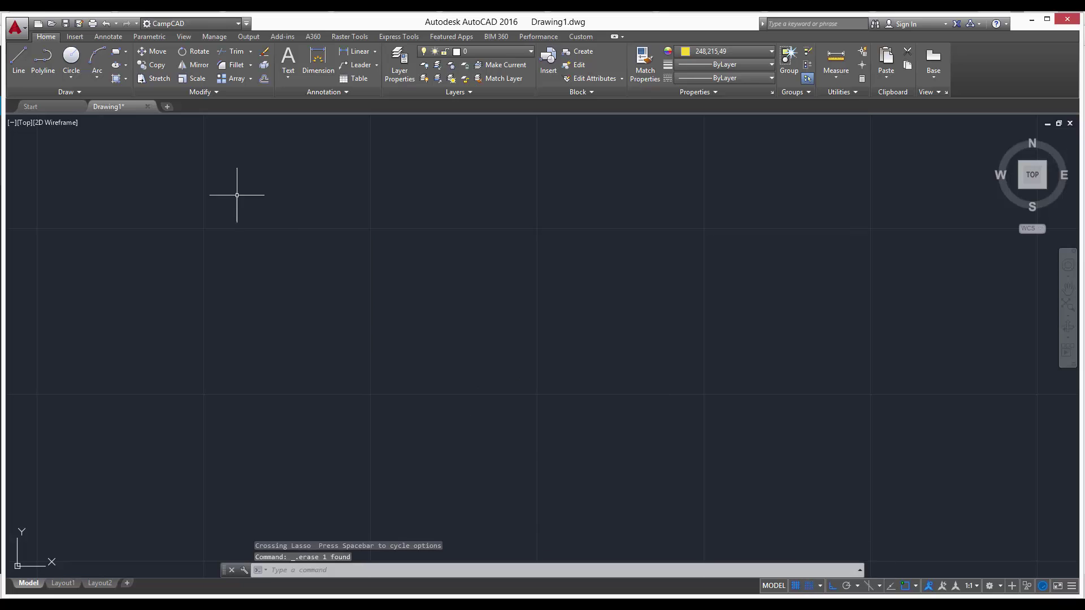
Draw a 2.5 x 2.5 rectangle with both opposite corners snapped to grid points
{"action": "left_click", "coordinate": [116, 52]}
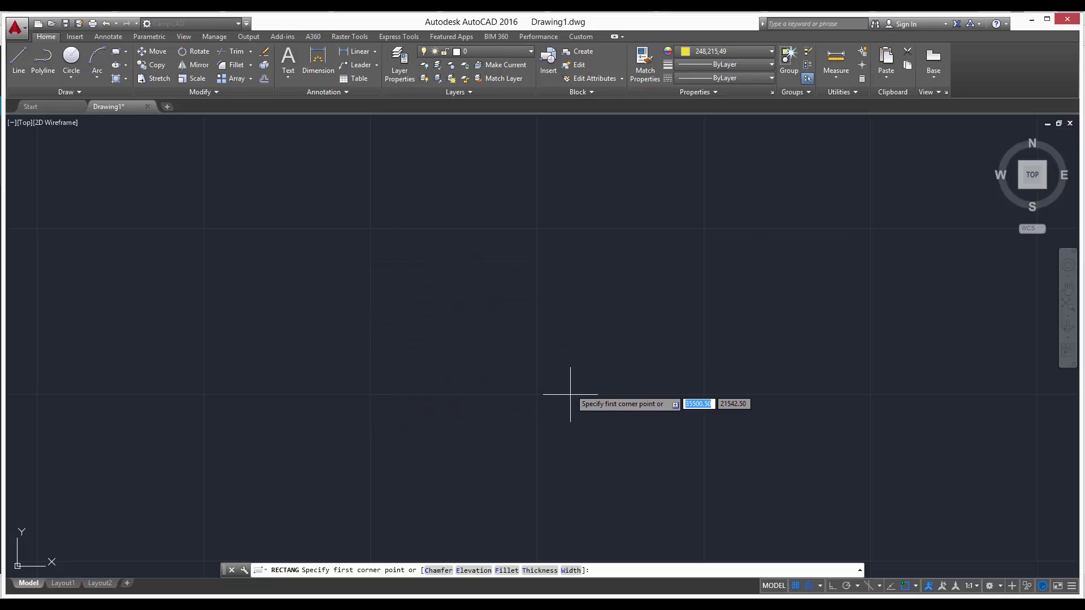
{"action": "left_click", "coordinate": [370, 394]}
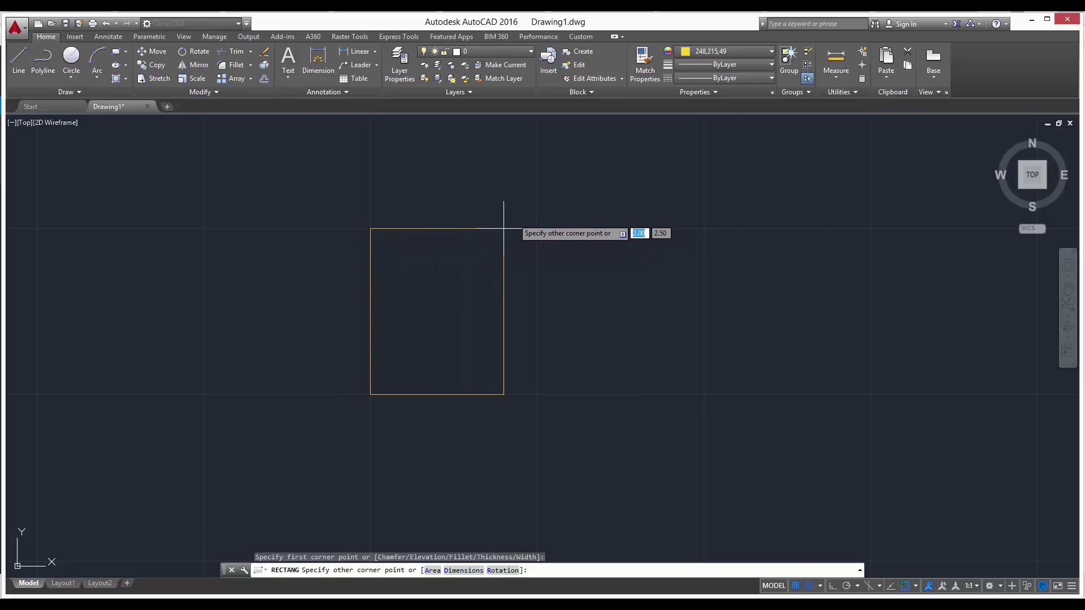
{"action": "left_click", "coordinate": [536, 229]}
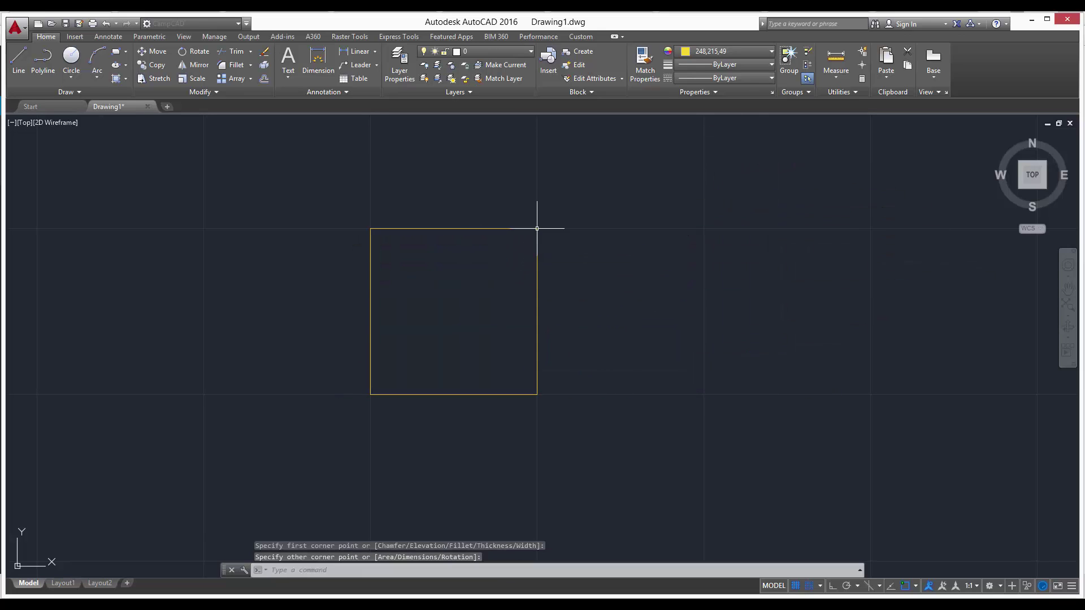